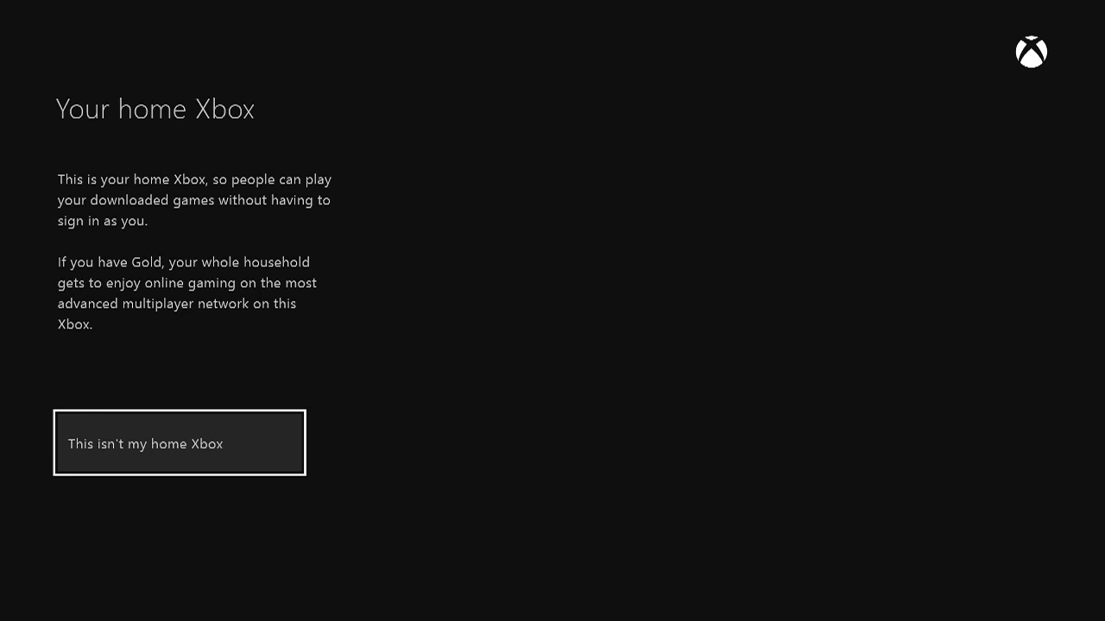
# Back out of Settings to Home and open My games & apps
pyautogui.press('Escape')
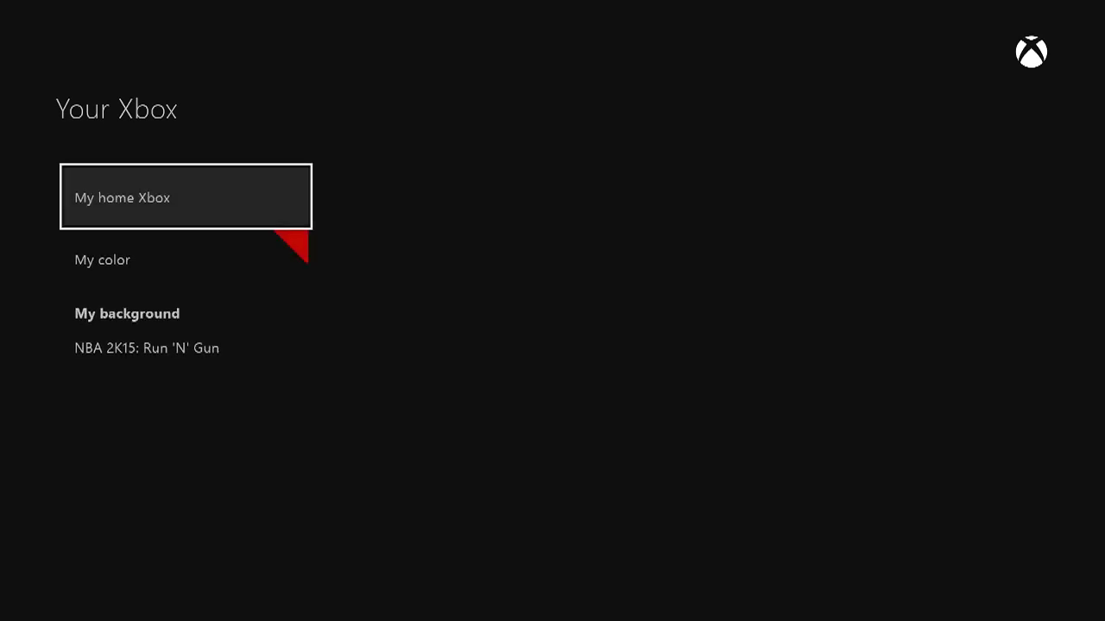
pyautogui.press('Escape')
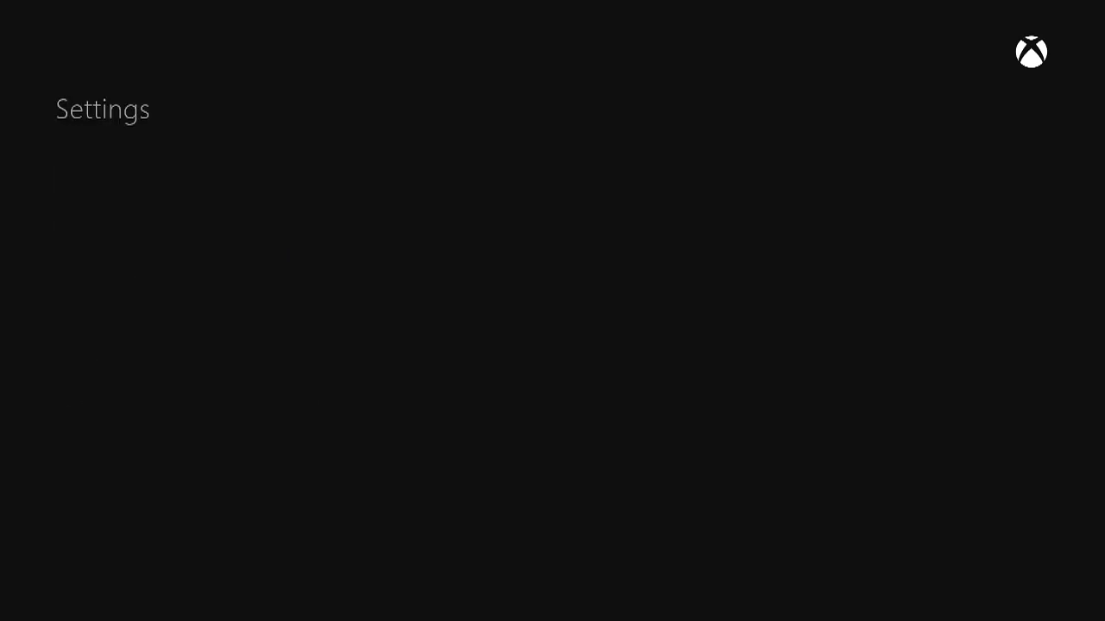
pyautogui.press('Escape')
pyautogui.press('Right')
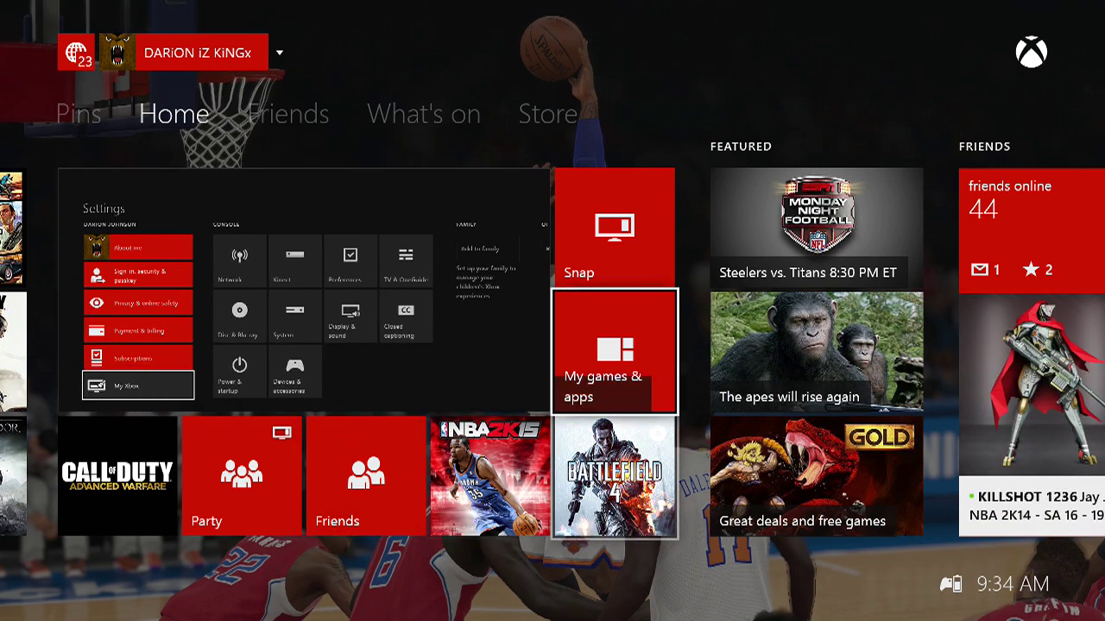
pyautogui.press('Return')
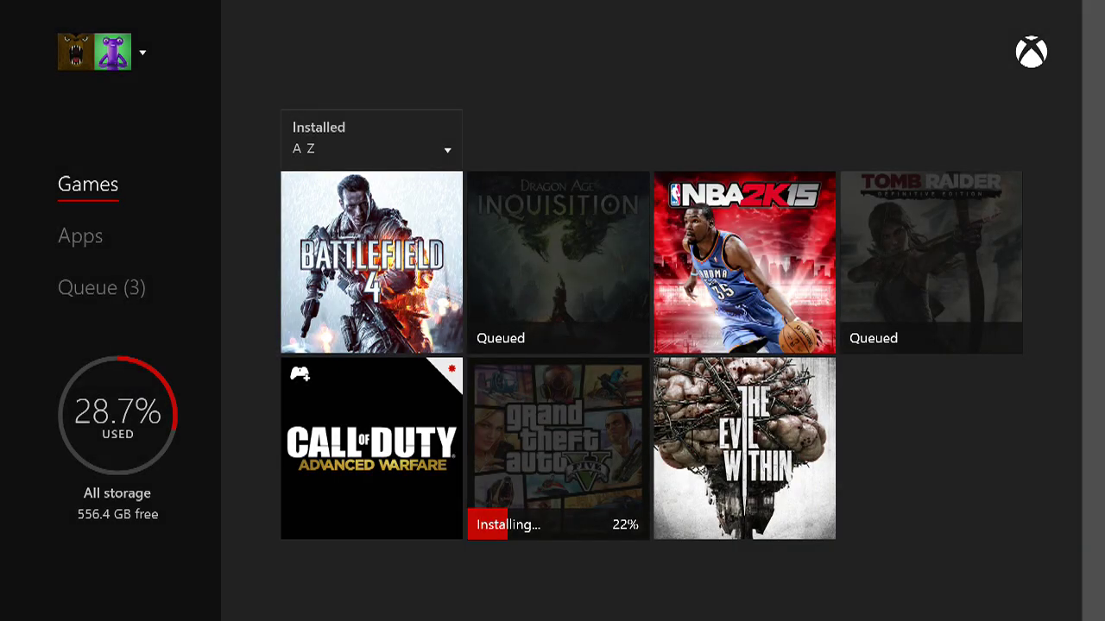
# Move past the installed games, from Battlefield 4, to the Ready to install list
pyautogui.press('Down')
pyautogui.press('Up')
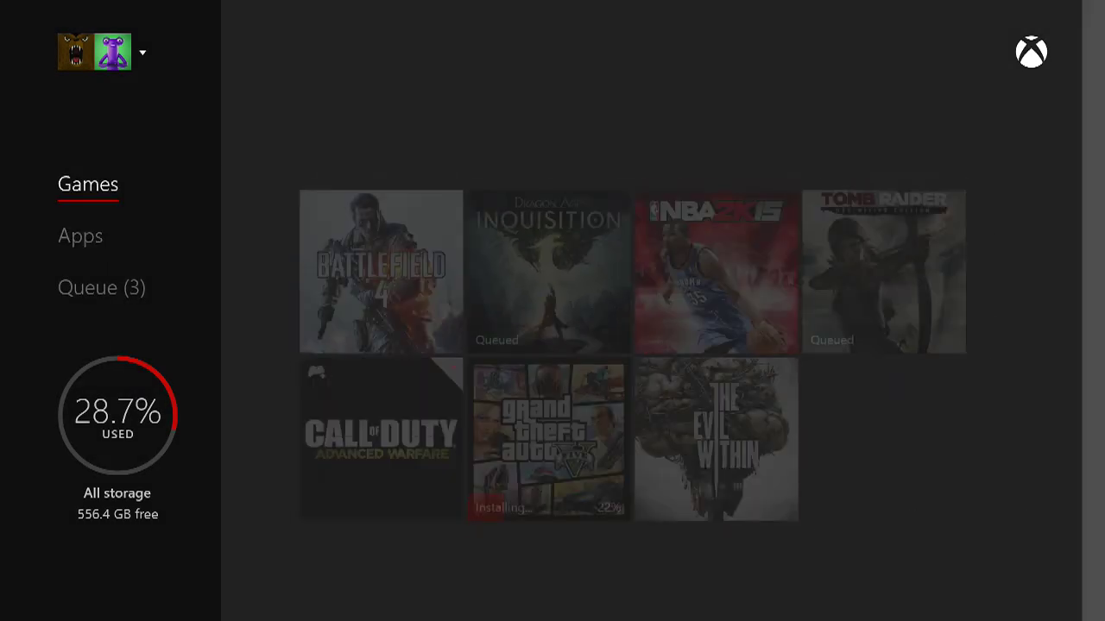
pyautogui.press('Right')
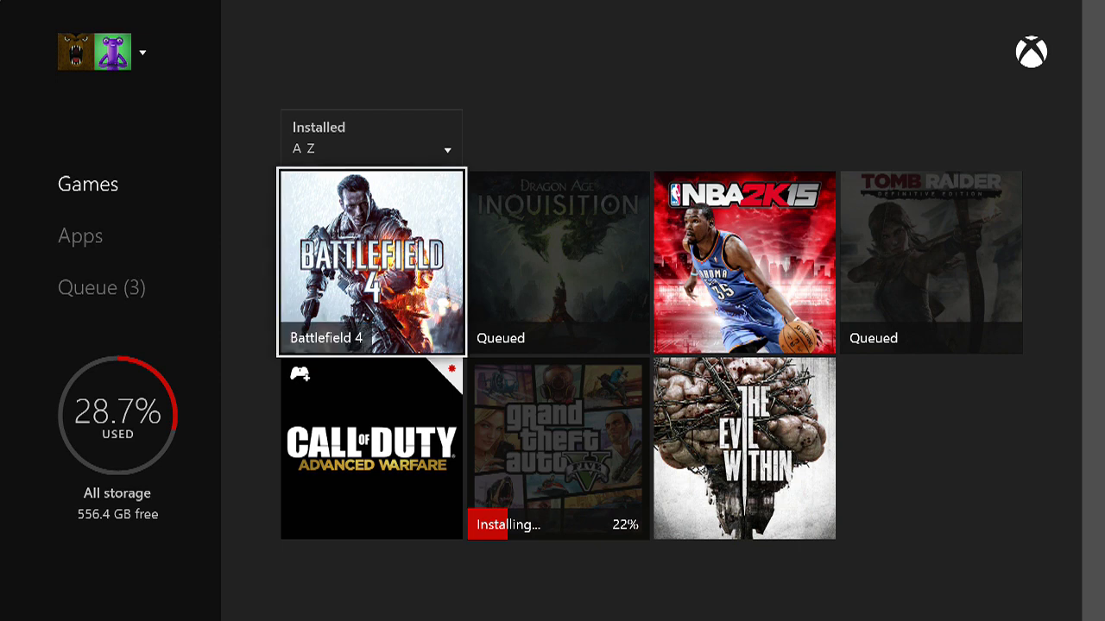
pyautogui.press('pagedown')
pyautogui.press('Right')
pyautogui.press('Right')
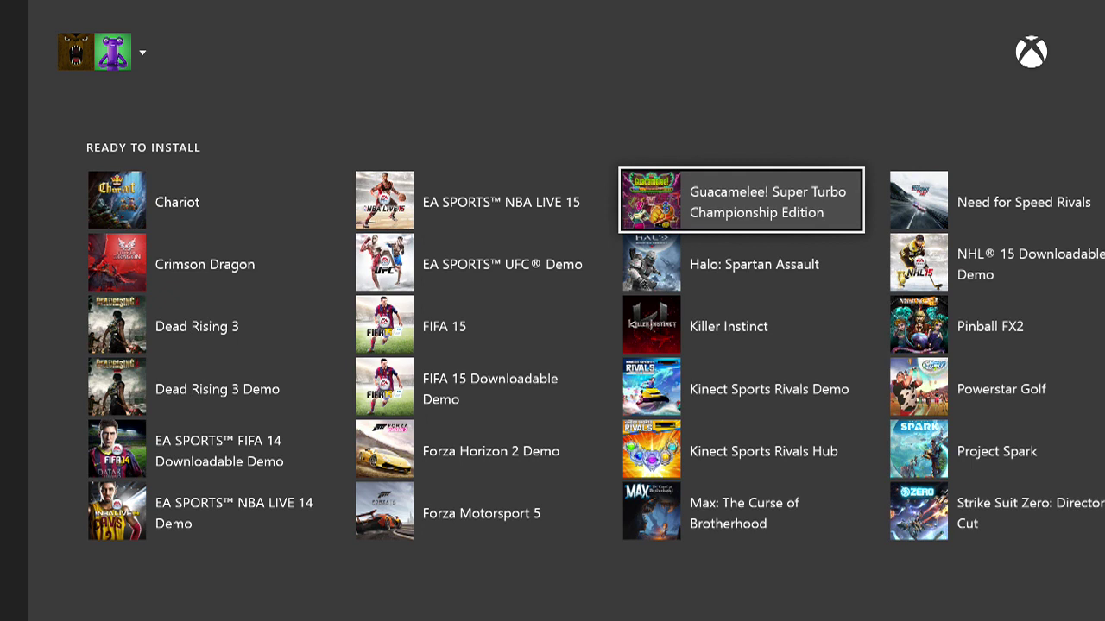
# Browse the Ready to install titles out to The LEGO Movie Videogame DEMO and back
pyautogui.press('Left')
pyautogui.press('Left')
pyautogui.press('Down')
pyautogui.press('Down')
pyautogui.press('Right')
pyautogui.press('Right')
pyautogui.press('Down')
pyautogui.press('Up')
pyautogui.press('Right')
pyautogui.press('Right')
pyautogui.press('Up')
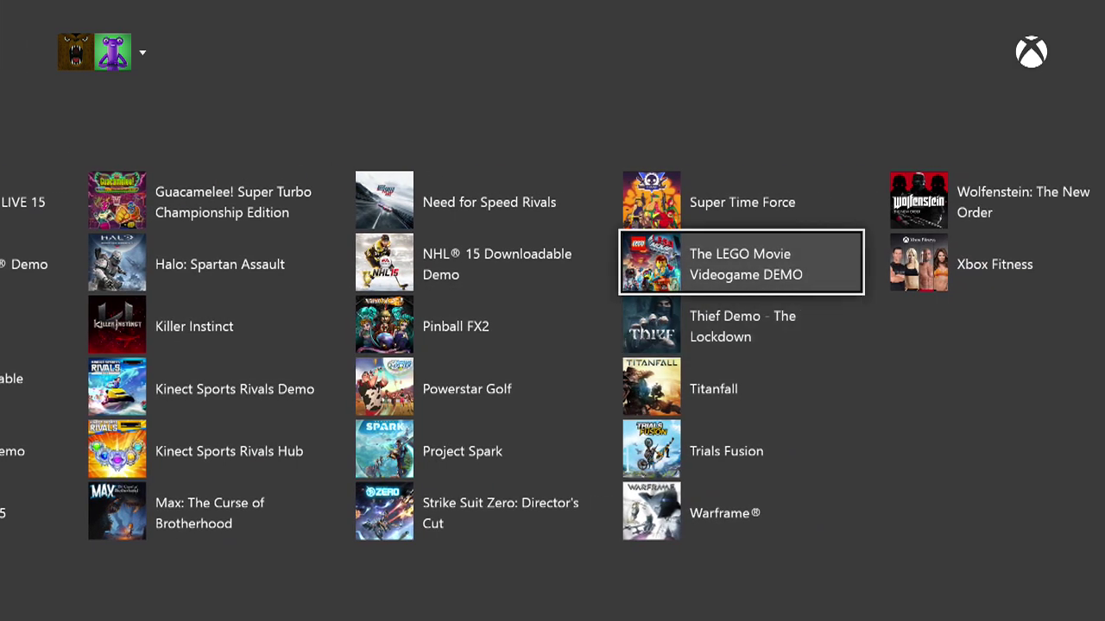
# Look over the first ready-to-install titles: FIFA 15, Killer Instinct and Pinball FX2
pyautogui.press('Right')
pyautogui.press('Left')
pyautogui.press('Up')
pyautogui.press('Left')
pyautogui.press('Left')
pyautogui.press('Left')
pyautogui.press('Down')
pyautogui.press('Down')
pyautogui.press('Left')
pyautogui.press('Down')
pyautogui.press('Up')
pyautogui.press('Up')
pyautogui.press('Up')
pyautogui.press('Right')
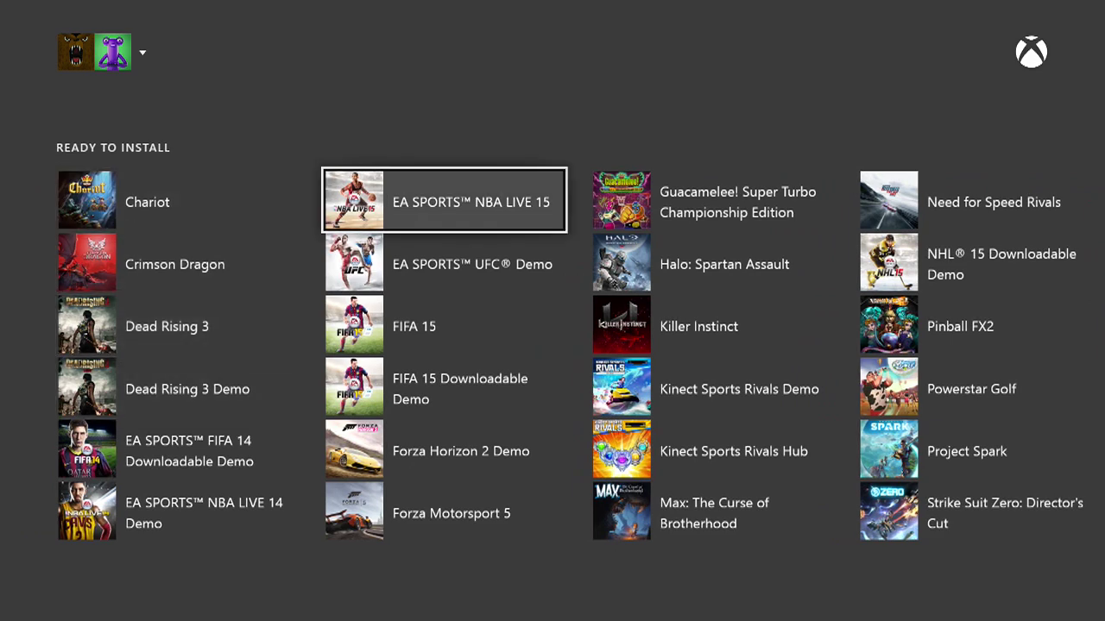
pyautogui.press('Down')
pyautogui.press('Right')
pyautogui.press('Down')
pyautogui.press('Right')
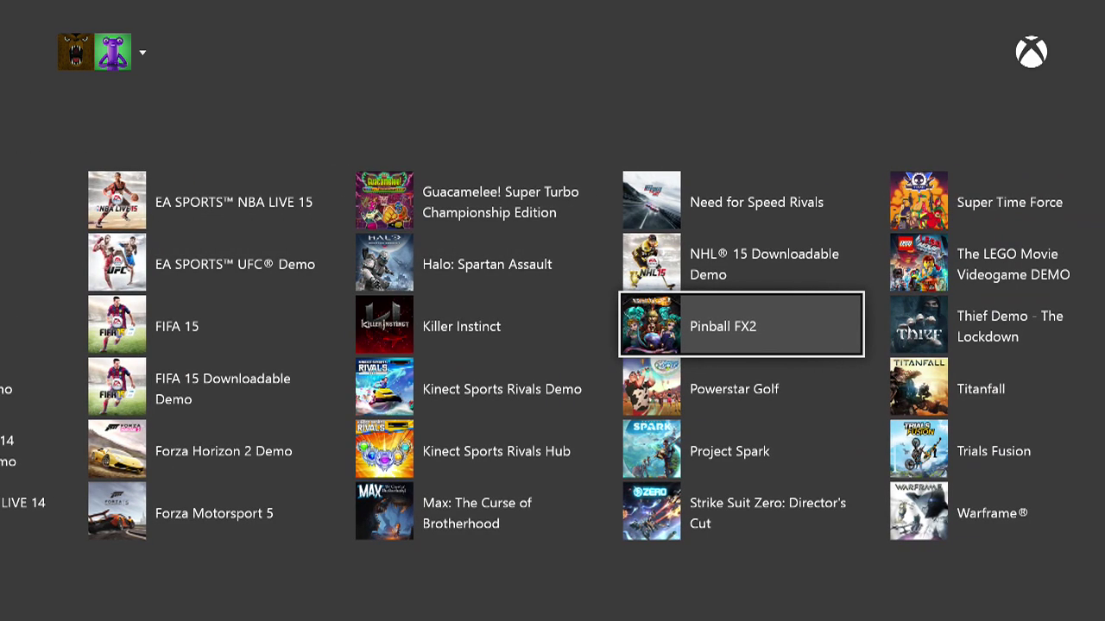
pyautogui.press('Left')
pyautogui.press('Left')
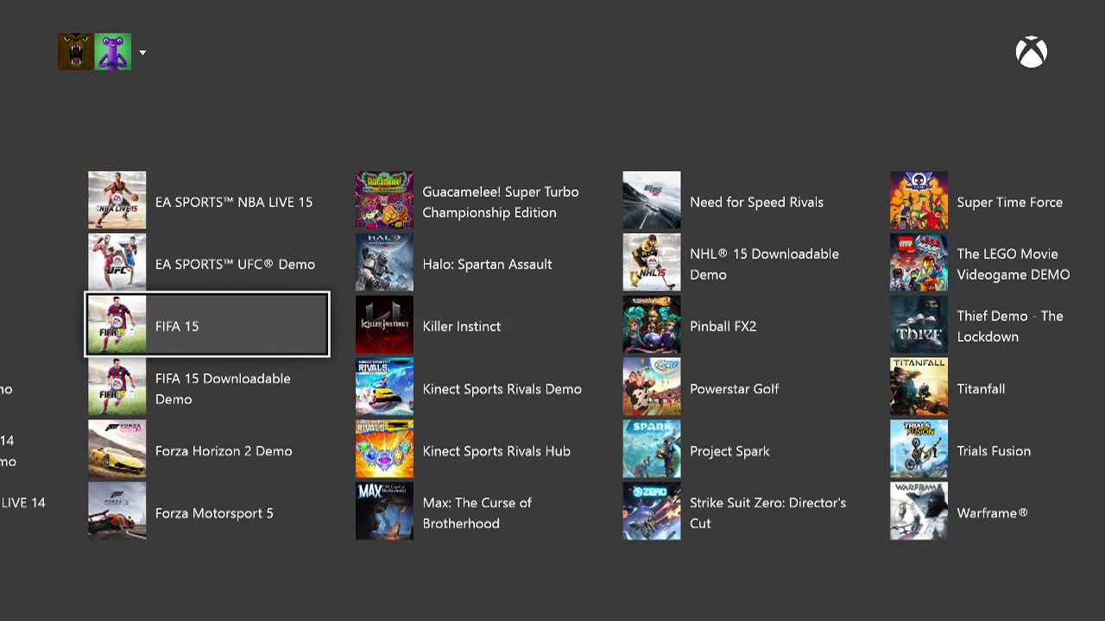
pyautogui.press('Right')
pyautogui.press('Right')
pyautogui.press('Left')
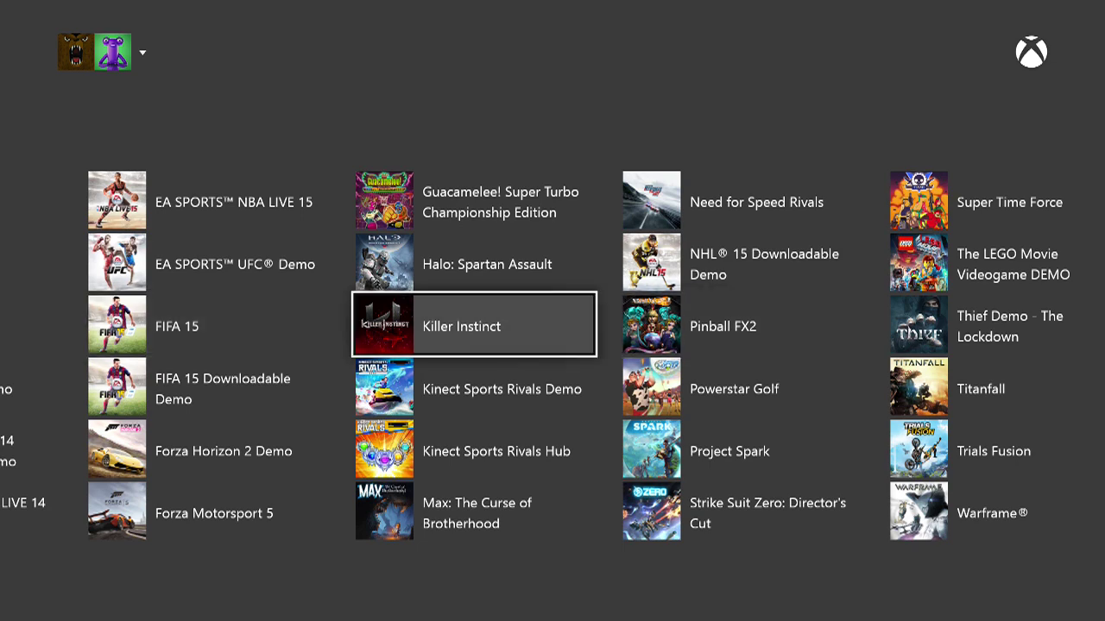
# Return to the Games section and move across the installed games
pyautogui.press('Left')
pyautogui.press('Left')
pyautogui.press('Left')
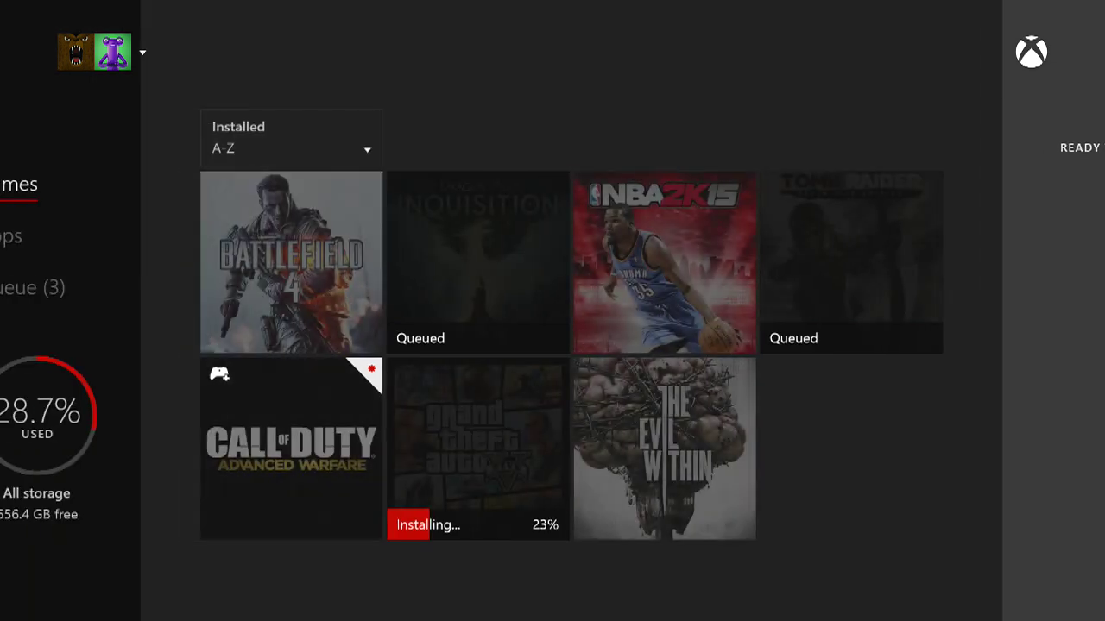
pyautogui.press('Down')
pyautogui.press('Up')
pyautogui.press('Right')
pyautogui.press('Right')
pyautogui.press('Right')
pyautogui.press('Down')
pyautogui.press('Up')
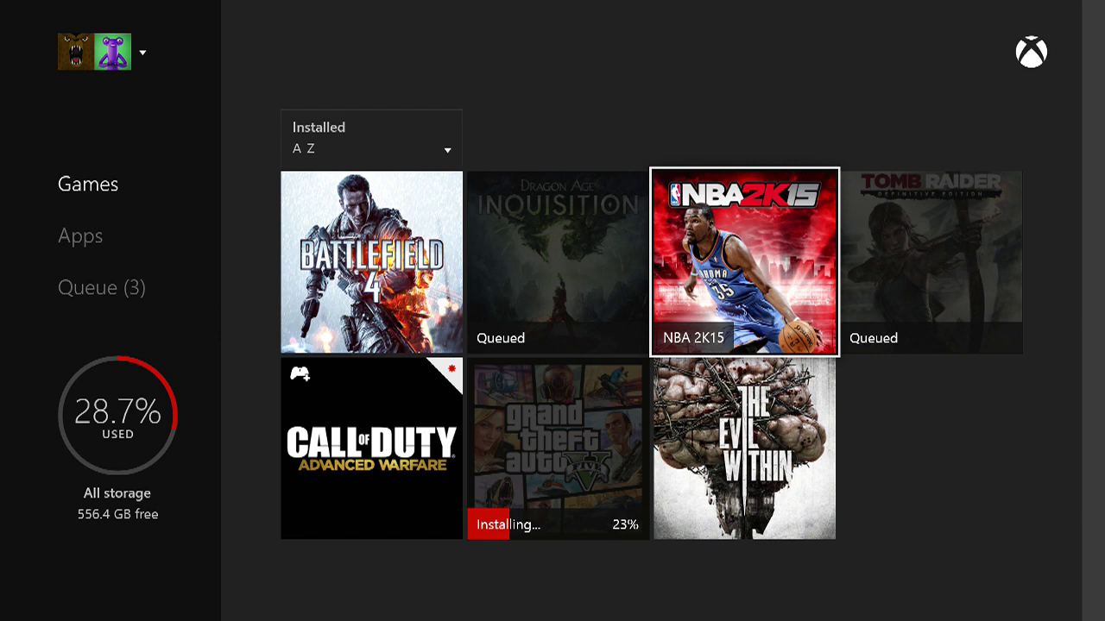
pyautogui.press('Up')
pyautogui.press('Up')
pyautogui.press('Down')
pyautogui.press('Down')
pyautogui.press('Right')
pyautogui.press('Left')
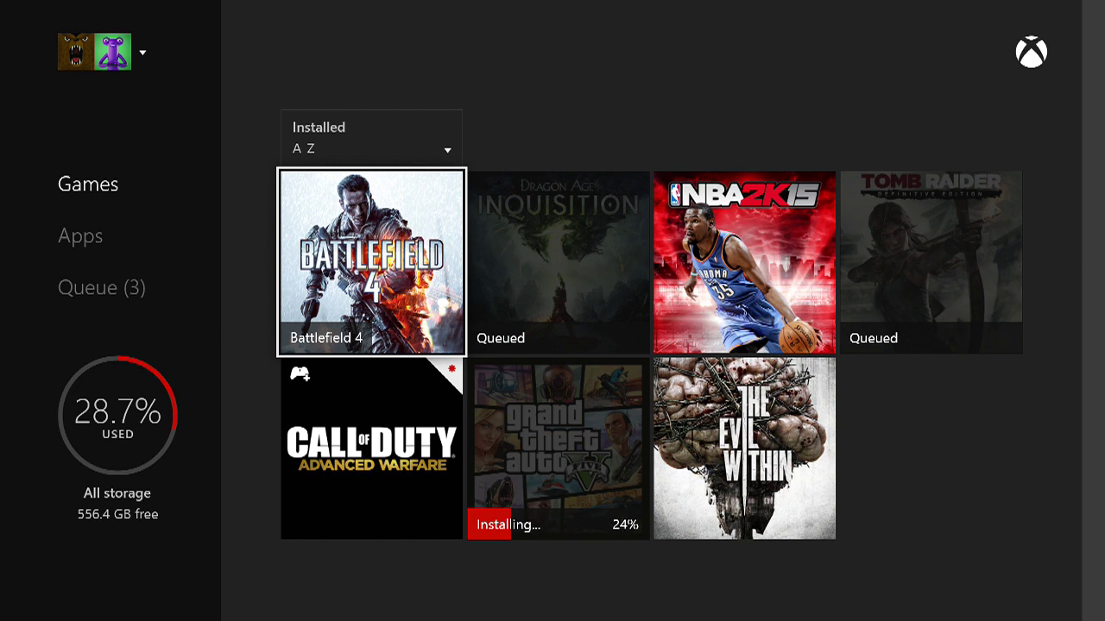
# Sign the first profile out from the account picker
pyautogui.press('Up')
pyautogui.press('Up')
pyautogui.press('Return')
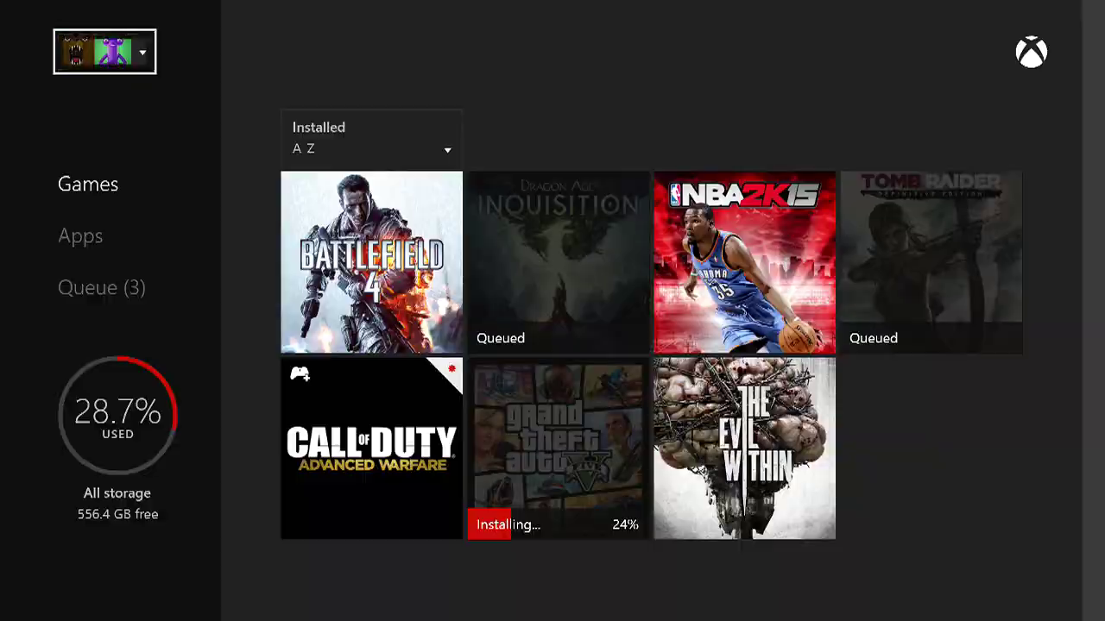
pyautogui.press('Return')
pyautogui.press('Down')
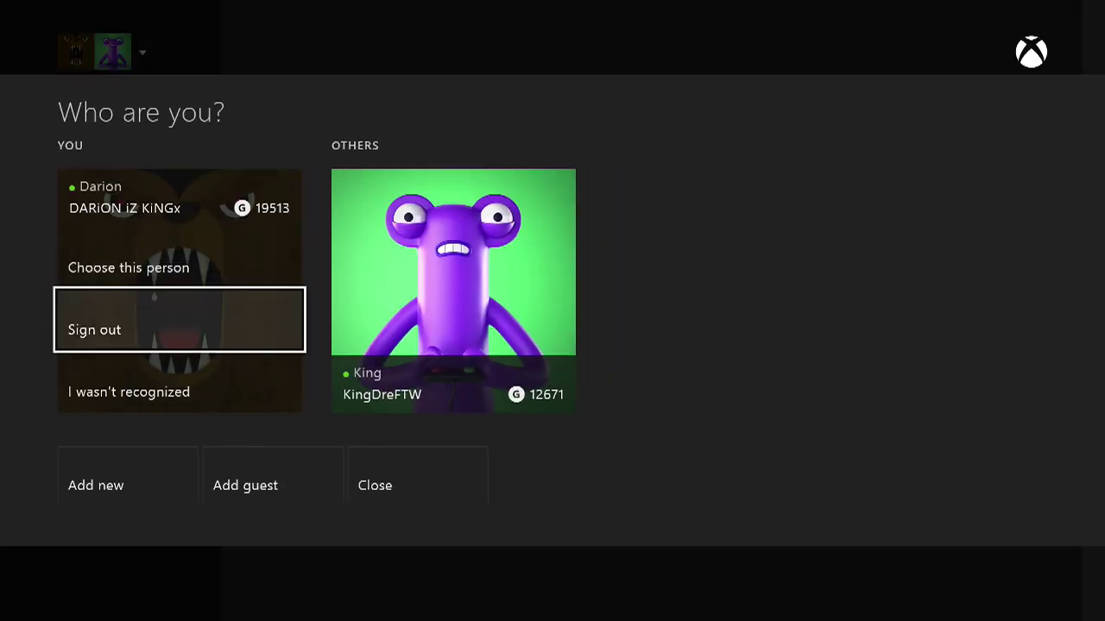
pyautogui.press('Return')
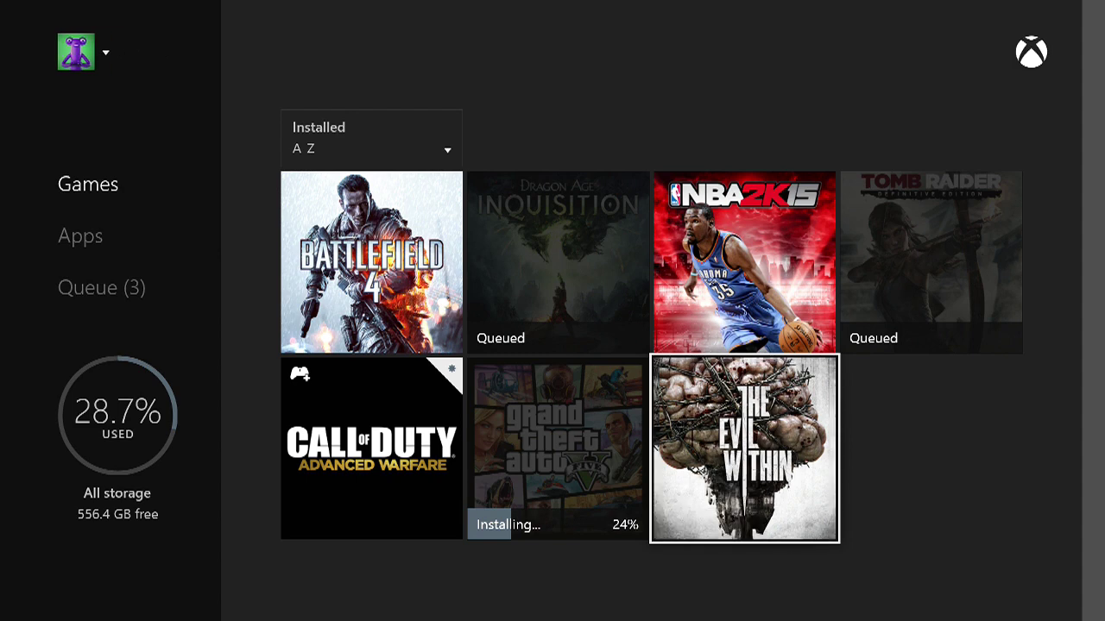
# As the remaining profile, browse Grand Theft Auto V, NBA 2K15 and The Evil Within, then Apps
pyautogui.press('Left')
pyautogui.press('Right')
pyautogui.press('Right')
pyautogui.press('Left')
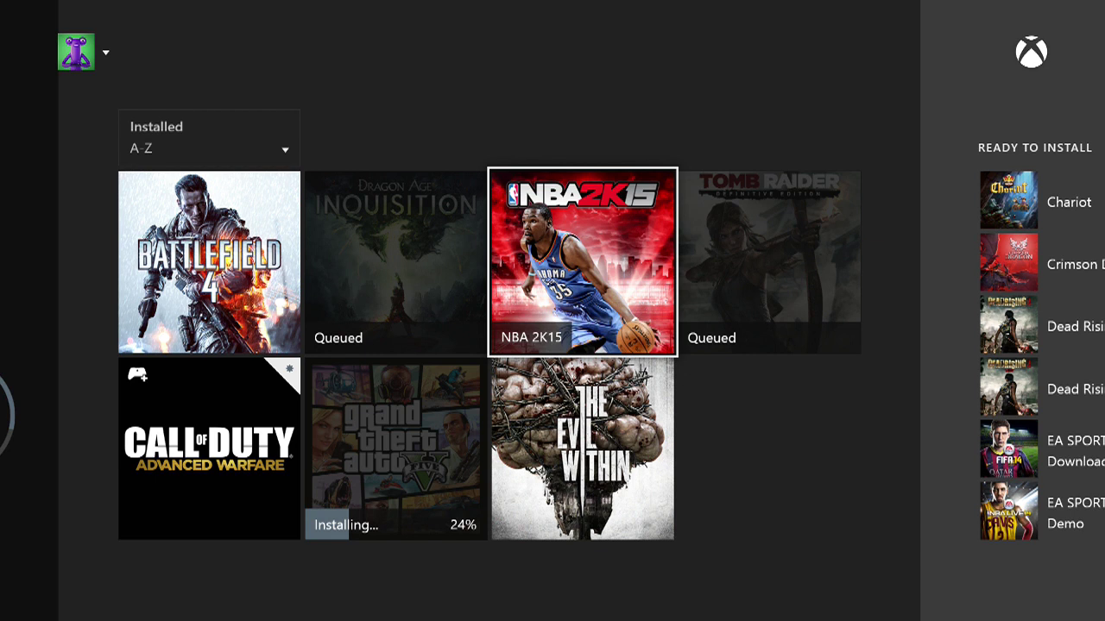
pyautogui.press('Down')
pyautogui.press('Left')
pyautogui.press('Right')
pyautogui.press('Left')
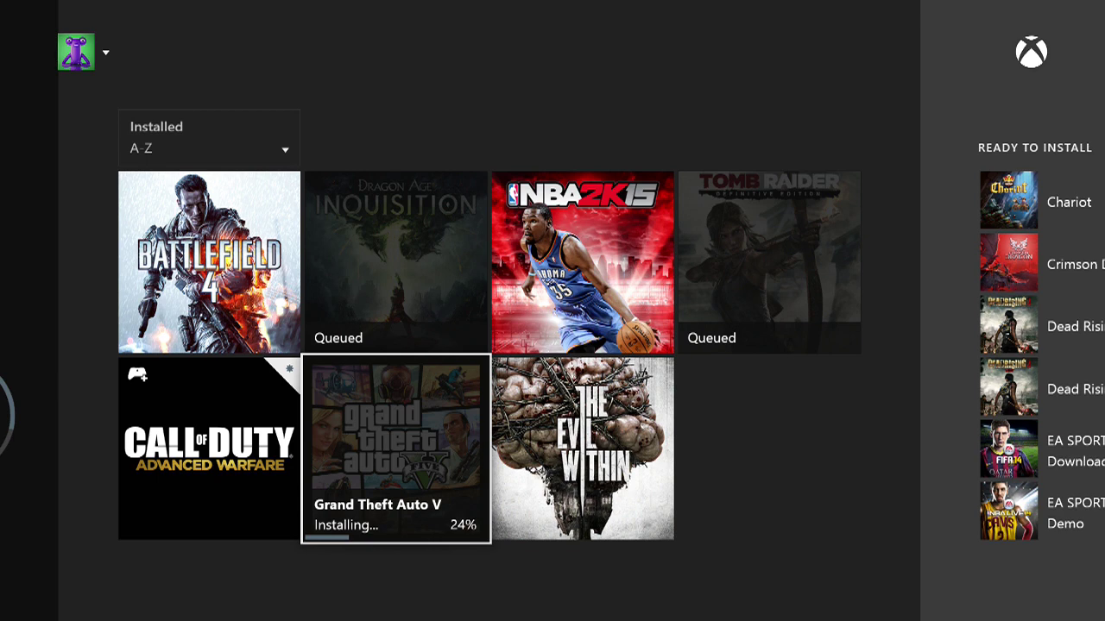
pyautogui.press('Left')
pyautogui.press('Left')
pyautogui.press('Down')
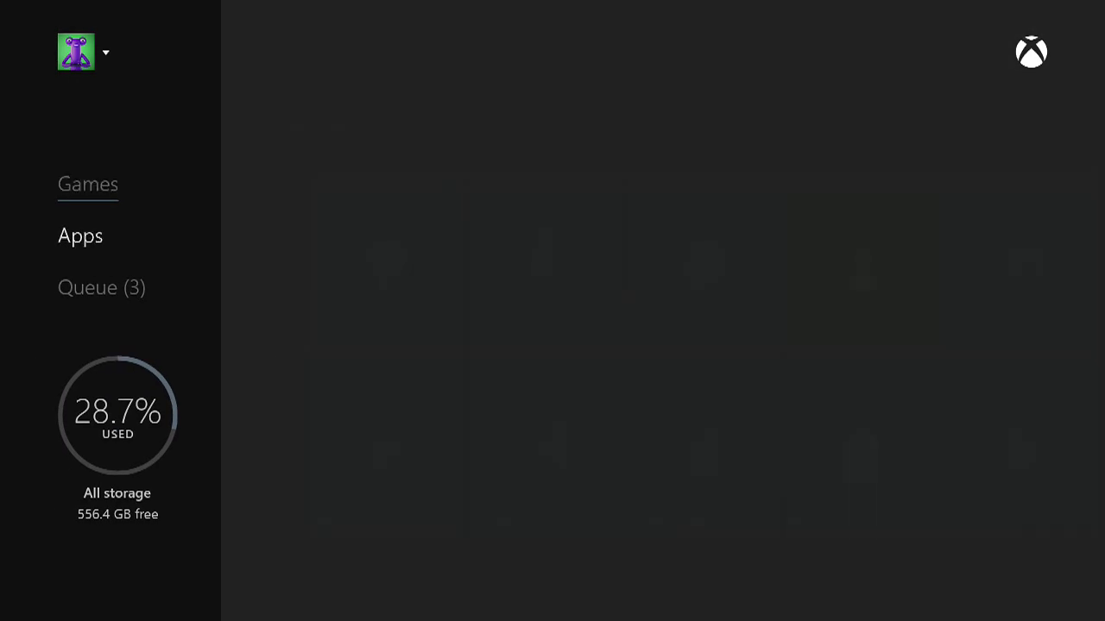
pyautogui.press('Up')
pyautogui.press('Up')
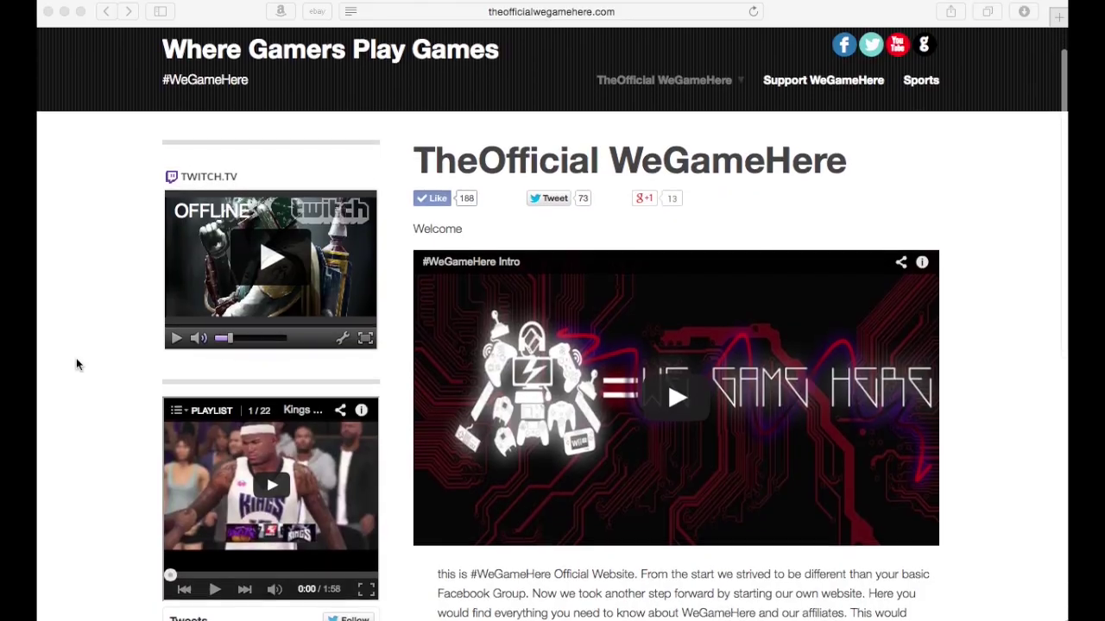
# Scroll through the theofficialwegamehere.com home page
pyautogui.scroll(-3, 76, 364)
pyautogui.scroll(-3, 76, 364)
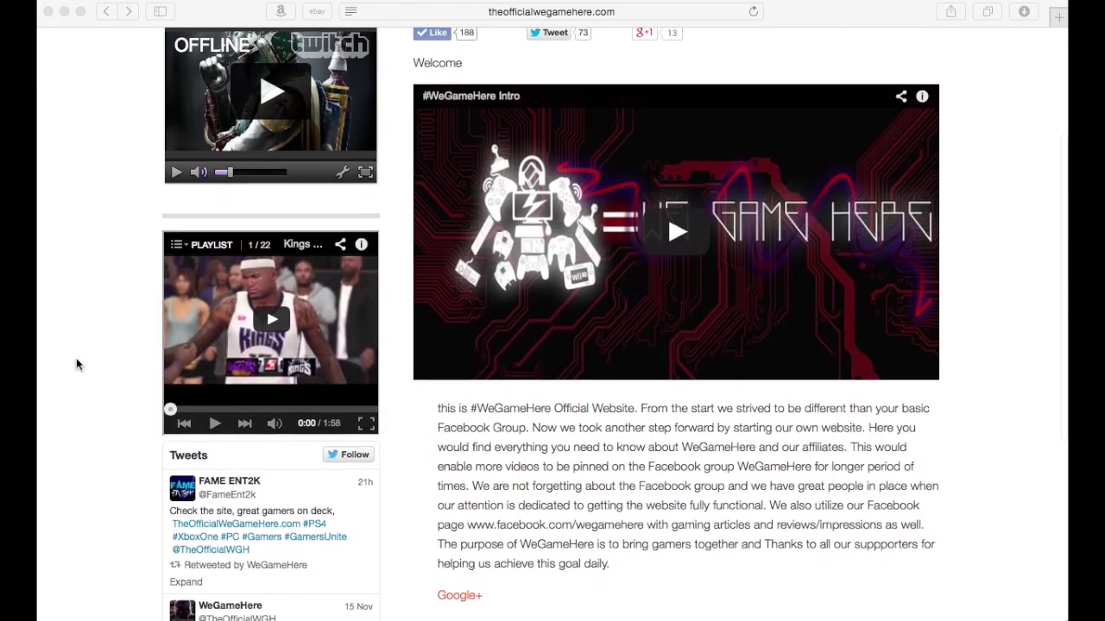
pyautogui.scroll(-4, 76, 359)
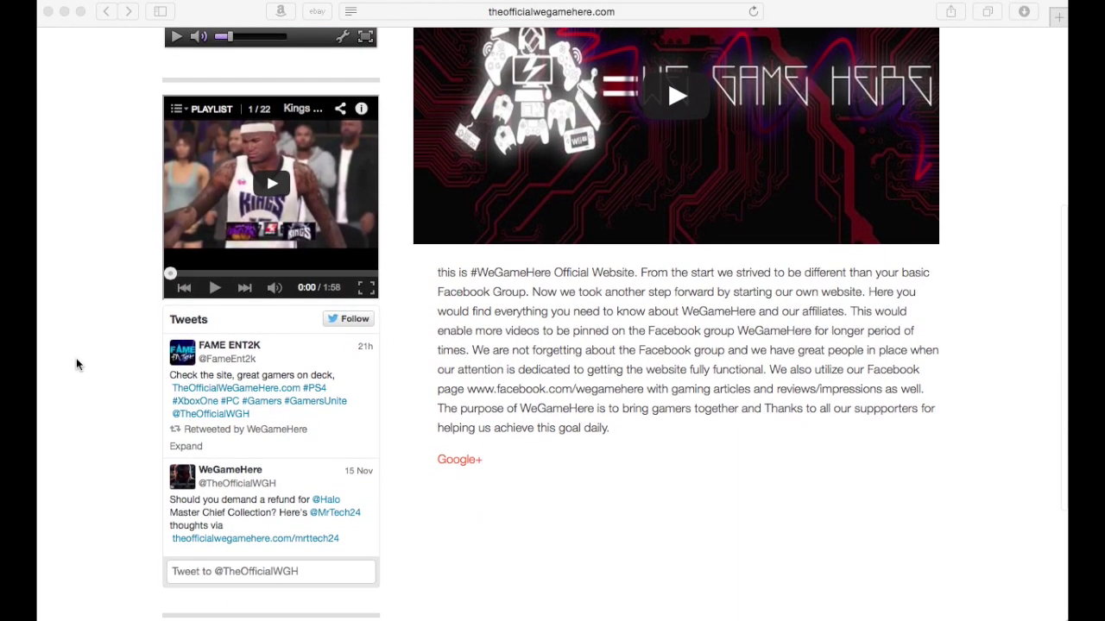
pyautogui.scroll(10, 76, 357)
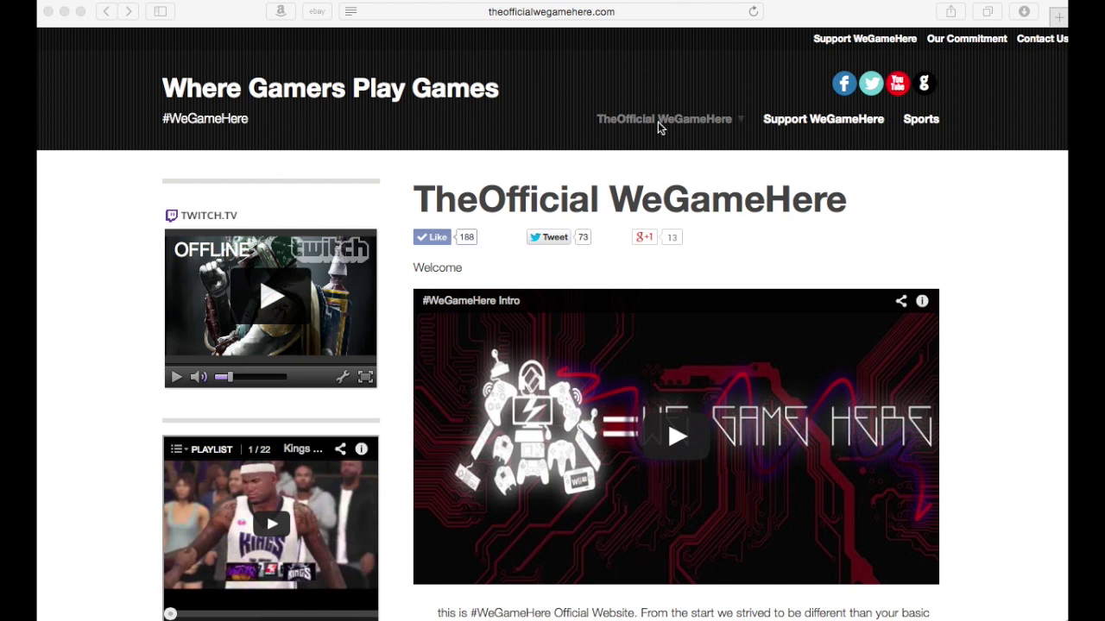
# Open the site's Members list from the TheOfficial WeGameHere menu and scroll it
pyautogui.click(738, 126)
pyautogui.moveTo(733, 145)
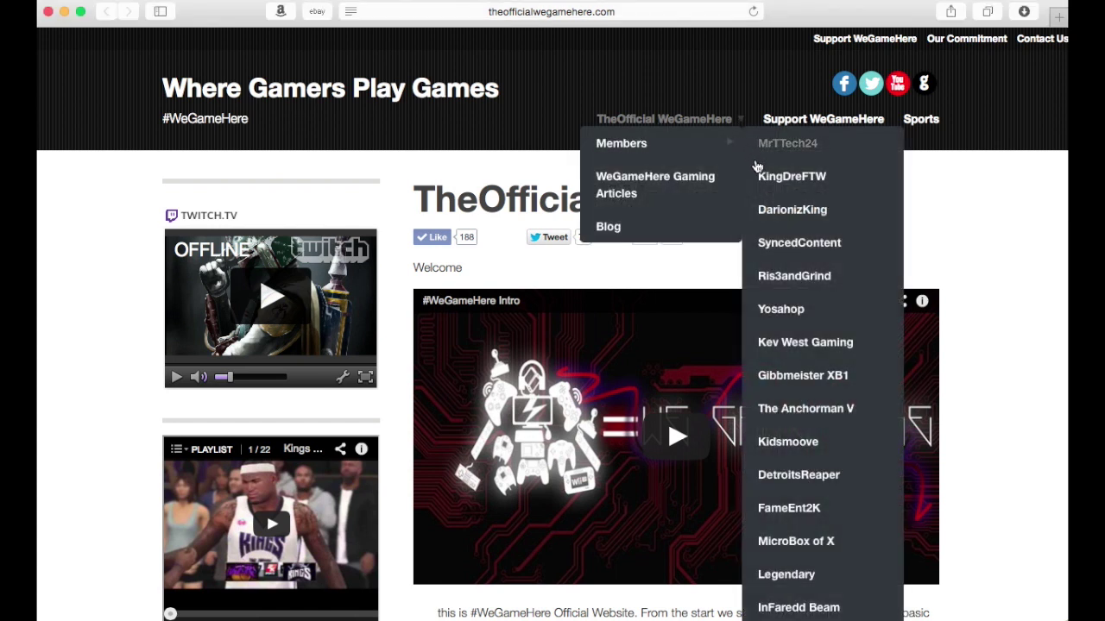
pyautogui.scroll(-4, 786, 322)
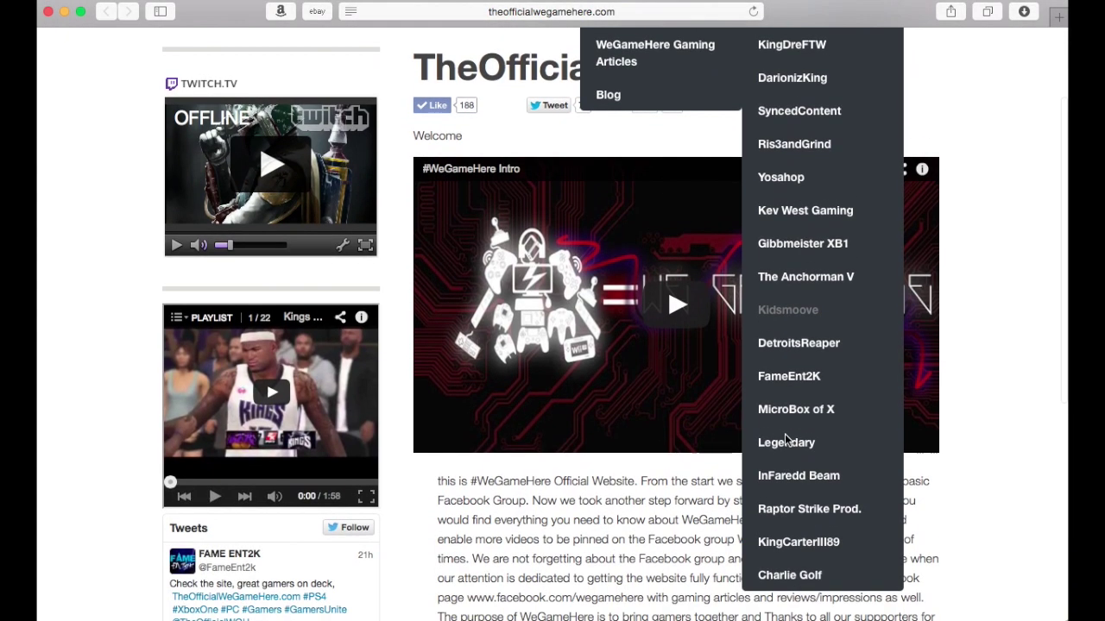
pyautogui.scroll(3, 786, 440)
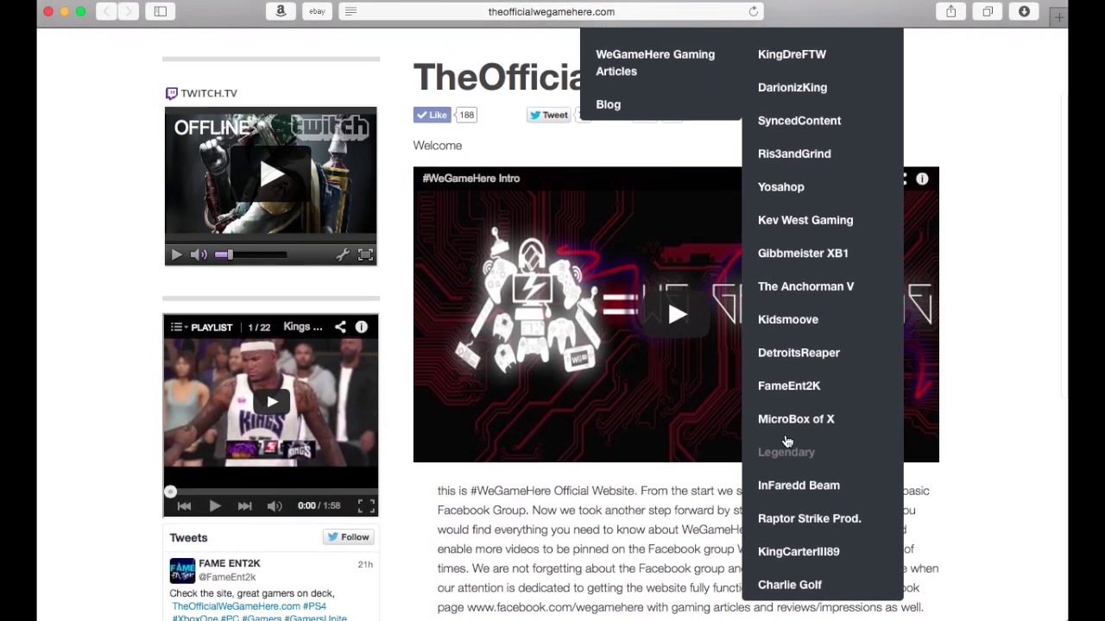